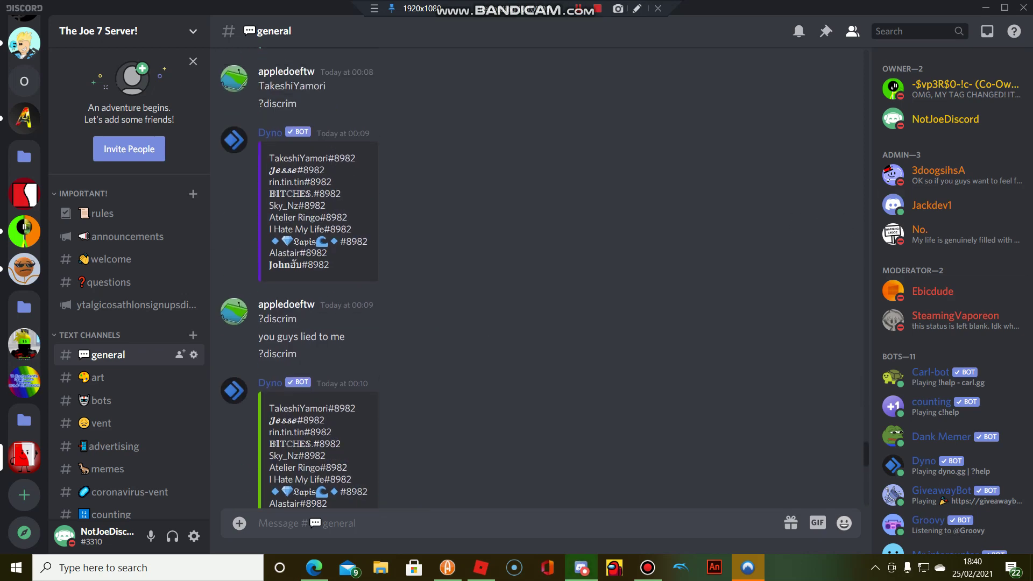
Scroll through the chat history and view a member's profile showing the #3310 tag
{"action": "scroll", "coordinate": [537, 269], "scroll_direction": "up", "scroll_amount": 10}
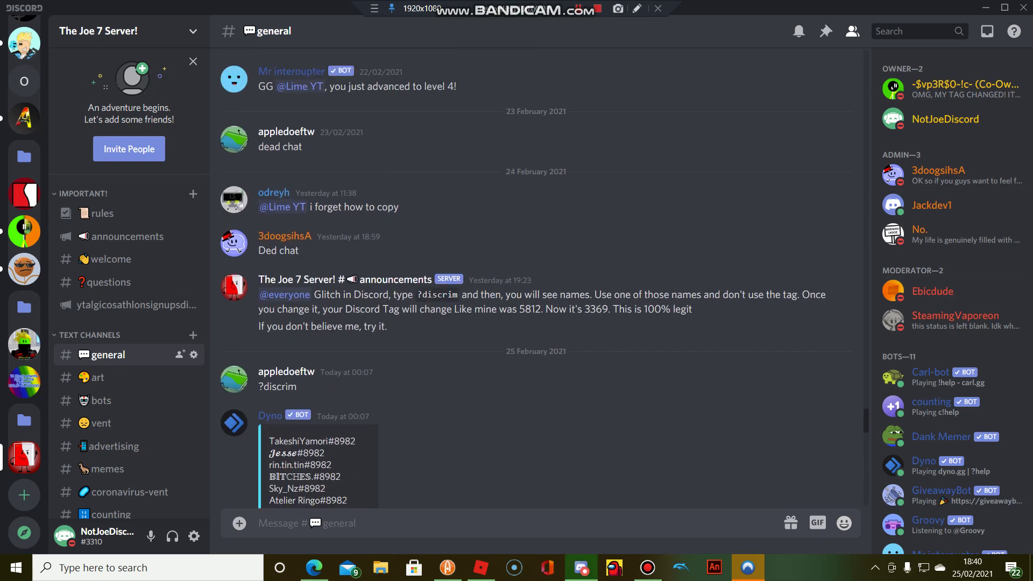
{"action": "scroll", "coordinate": [538, 269], "scroll_direction": "up", "scroll_amount": 3}
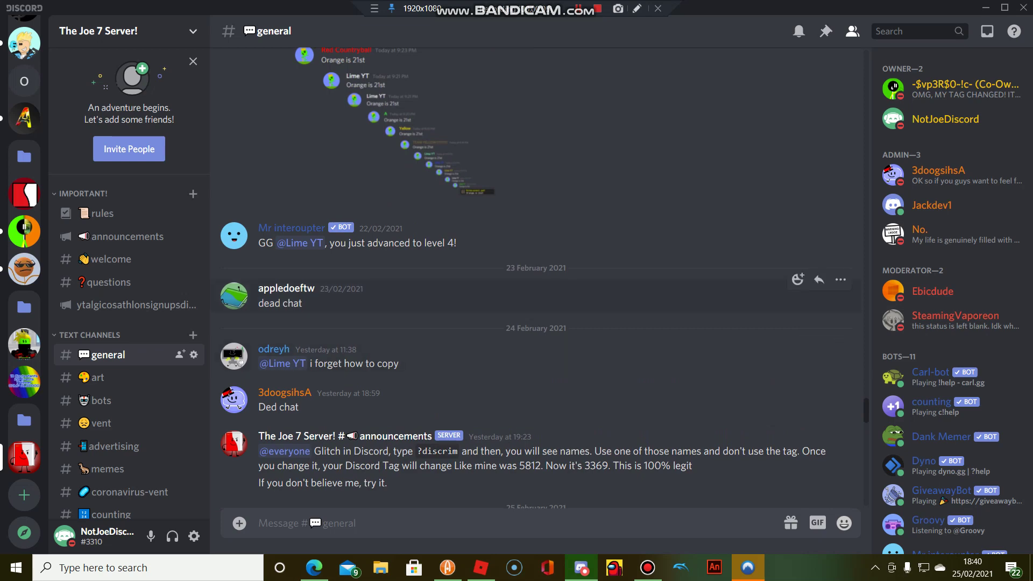
{"action": "scroll", "coordinate": [538, 269], "scroll_direction": "up", "scroll_amount": 5}
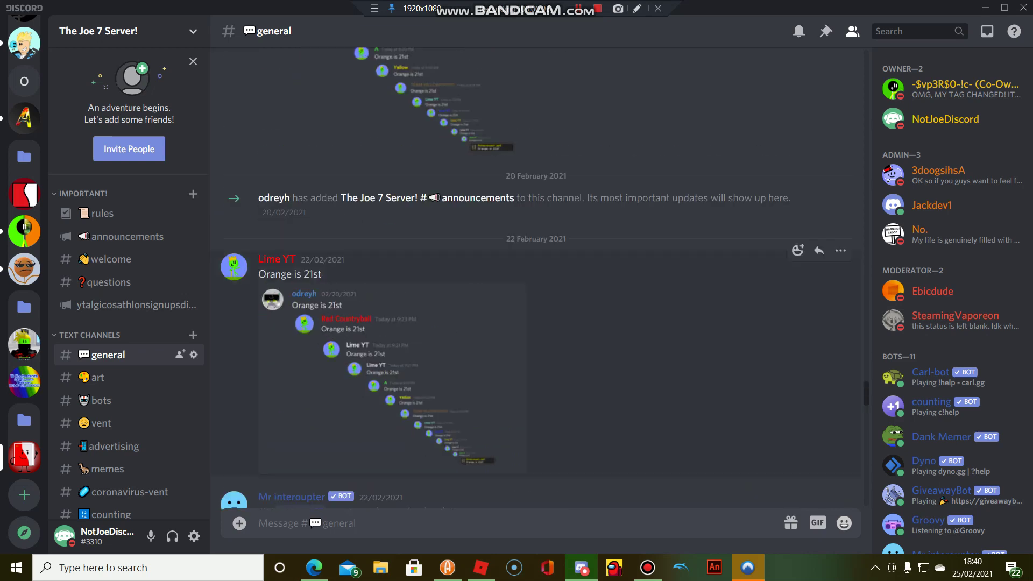
{"action": "scroll", "coordinate": [538, 269], "scroll_direction": "up", "scroll_amount": 3}
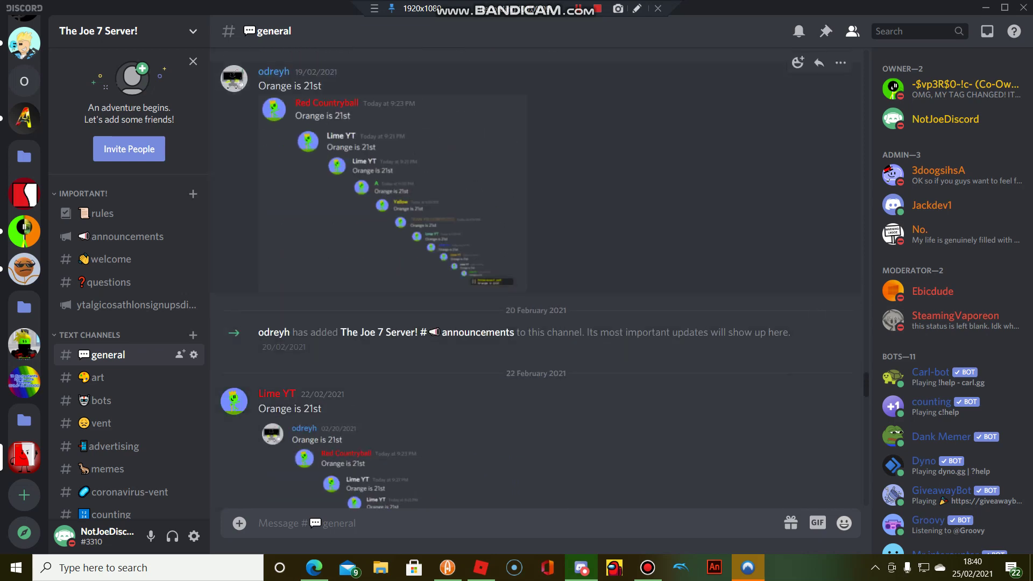
{"action": "scroll", "coordinate": [538, 269], "scroll_direction": "up", "scroll_amount": 1}
{"action": "scroll", "coordinate": [538, 269], "scroll_direction": "up", "scroll_amount": 12}
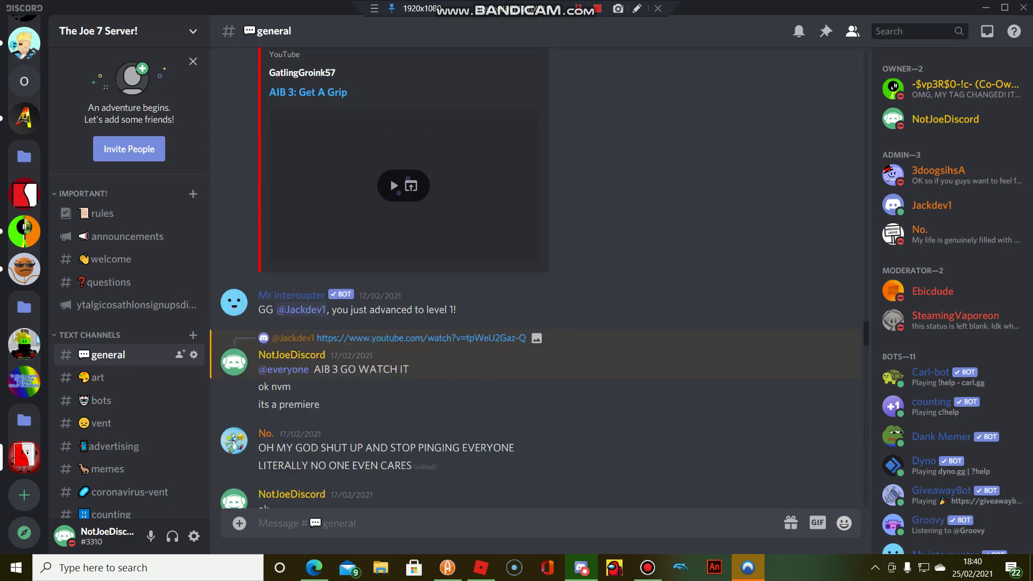
{"action": "scroll", "coordinate": [537, 269], "scroll_direction": "up", "scroll_amount": 1}
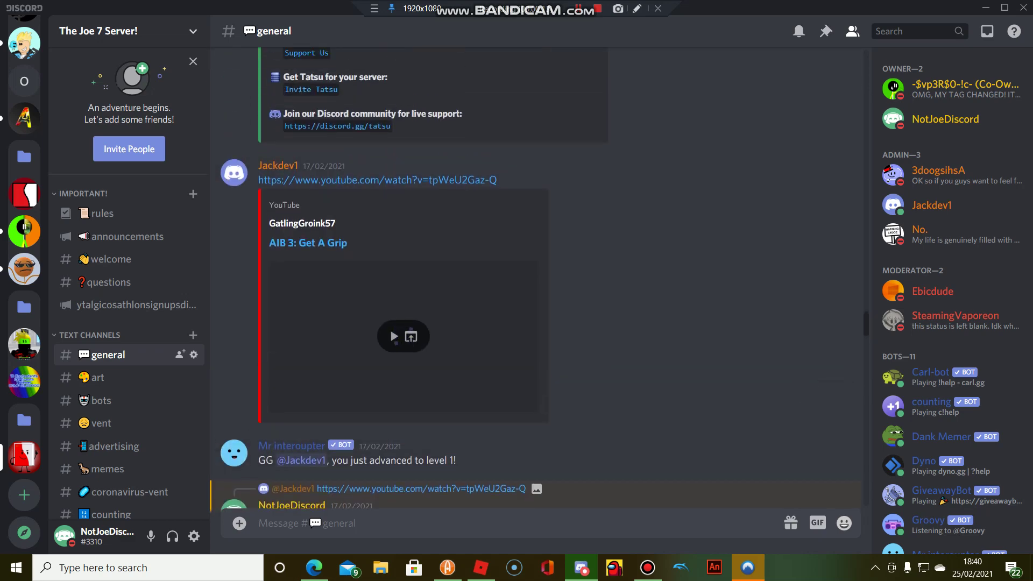
{"action": "scroll", "coordinate": [537, 269], "scroll_direction": "down", "scroll_amount": 7}
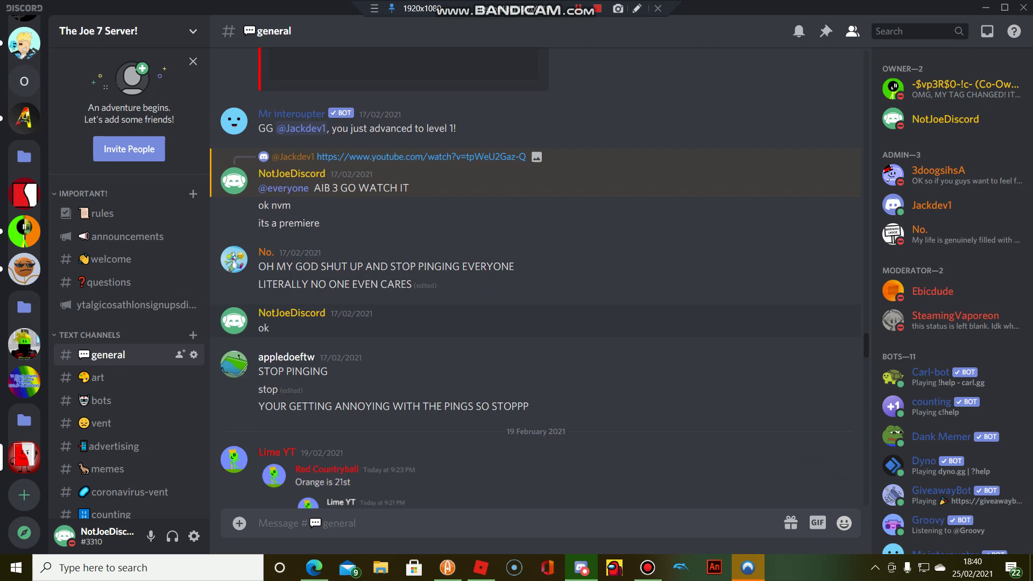
{"action": "scroll", "coordinate": [538, 269], "scroll_direction": "down", "scroll_amount": 15}
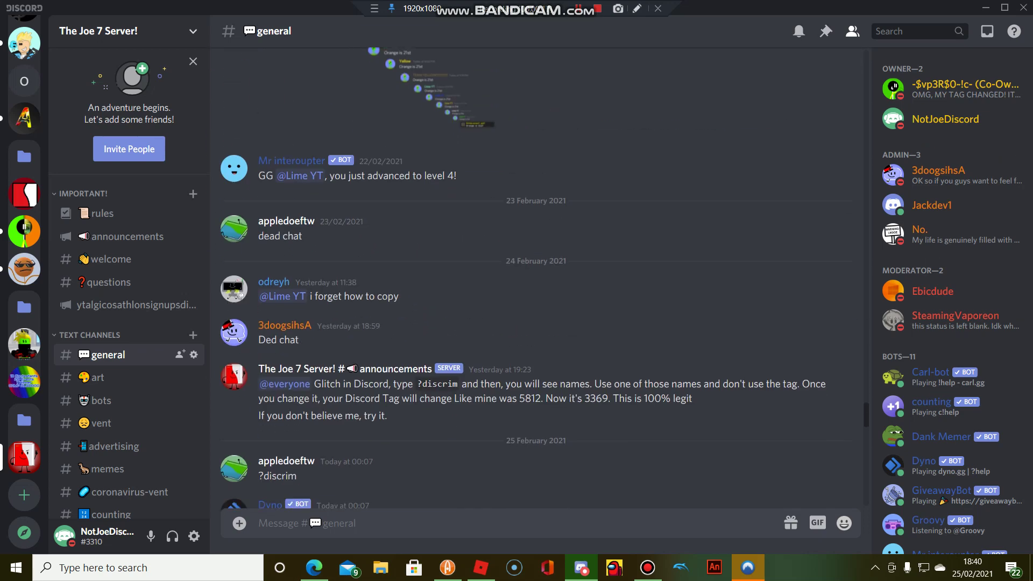
{"action": "scroll", "coordinate": [538, 269], "scroll_direction": "down", "scroll_amount": 5}
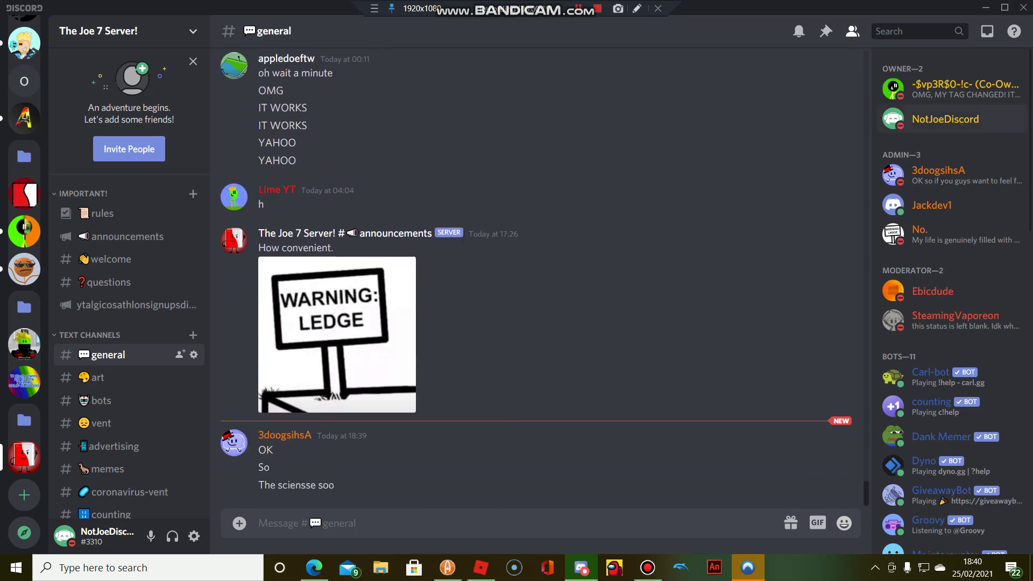
{"action": "left_click", "coordinate": [946, 119]}
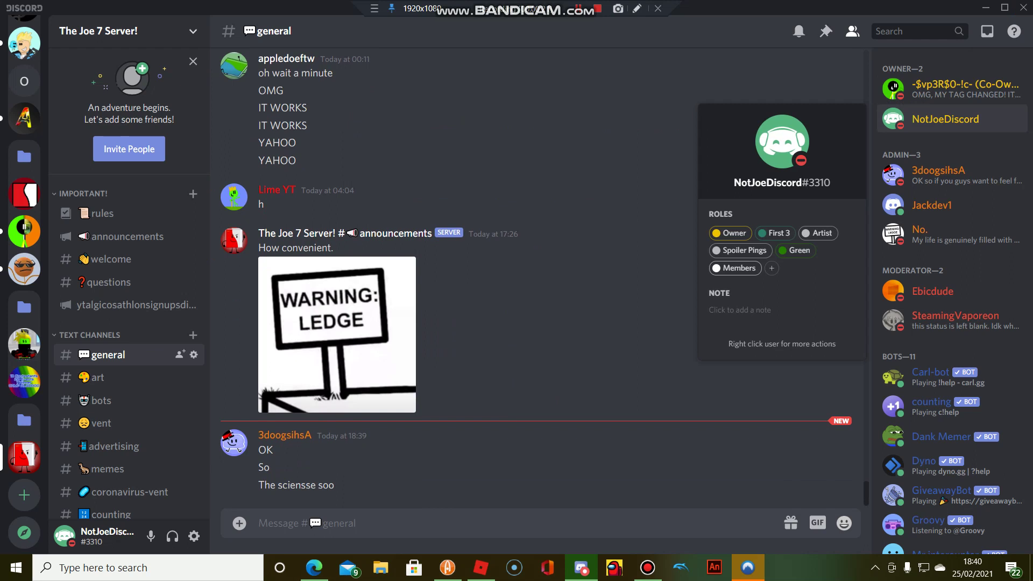
{"action": "key", "text": "Escape"}
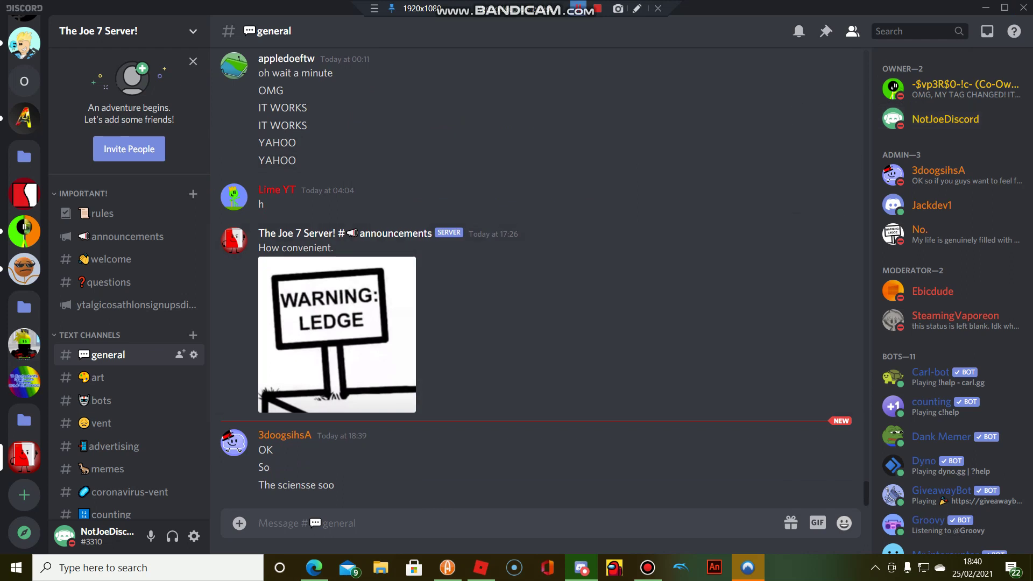
Send ?discrim in the bots channel and select a name in the bot's #3310 list
{"action": "left_click", "coordinate": [101, 401]}
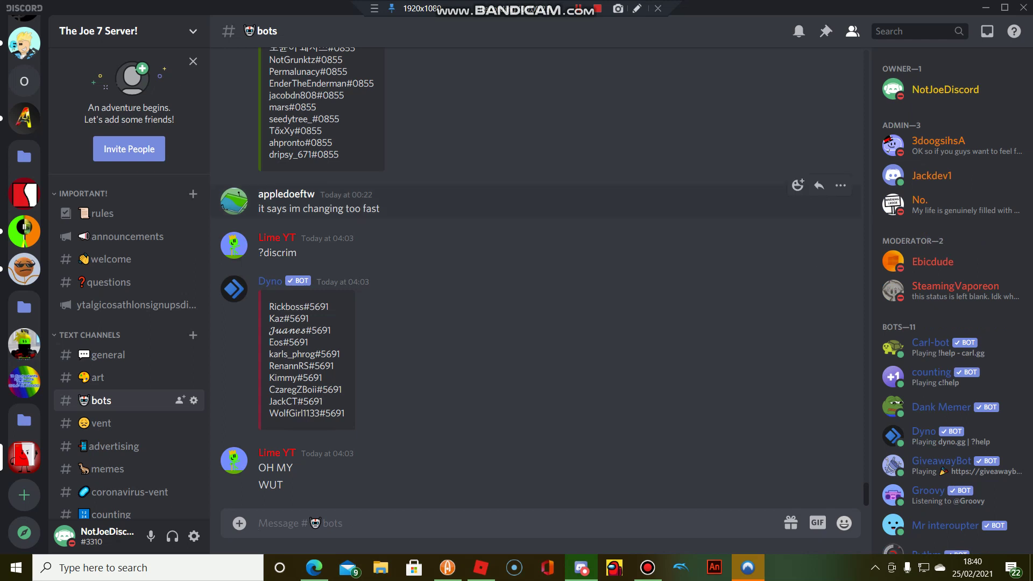
{"action": "type", "text": "?discrim"}
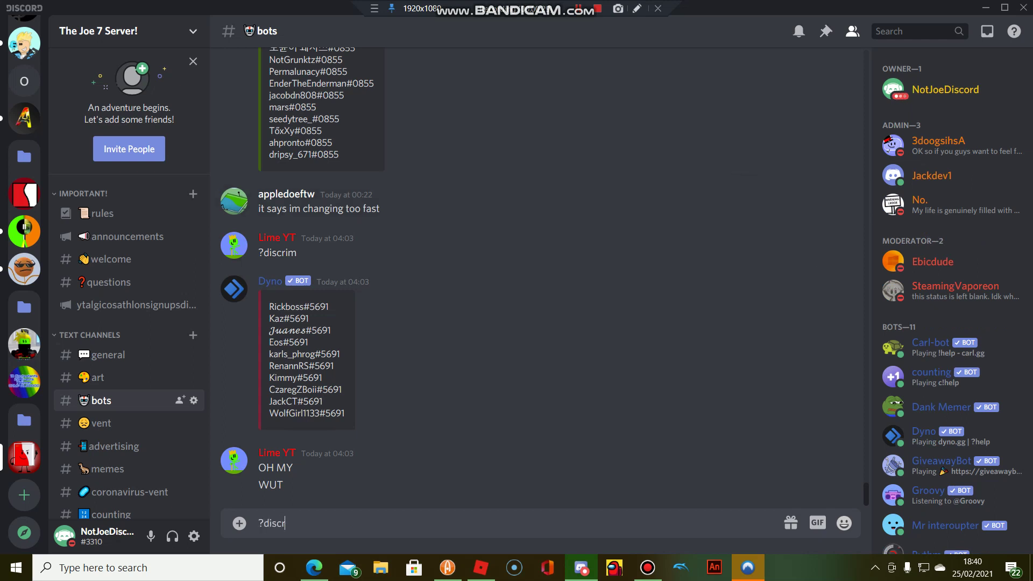
{"action": "key", "text": "Return"}
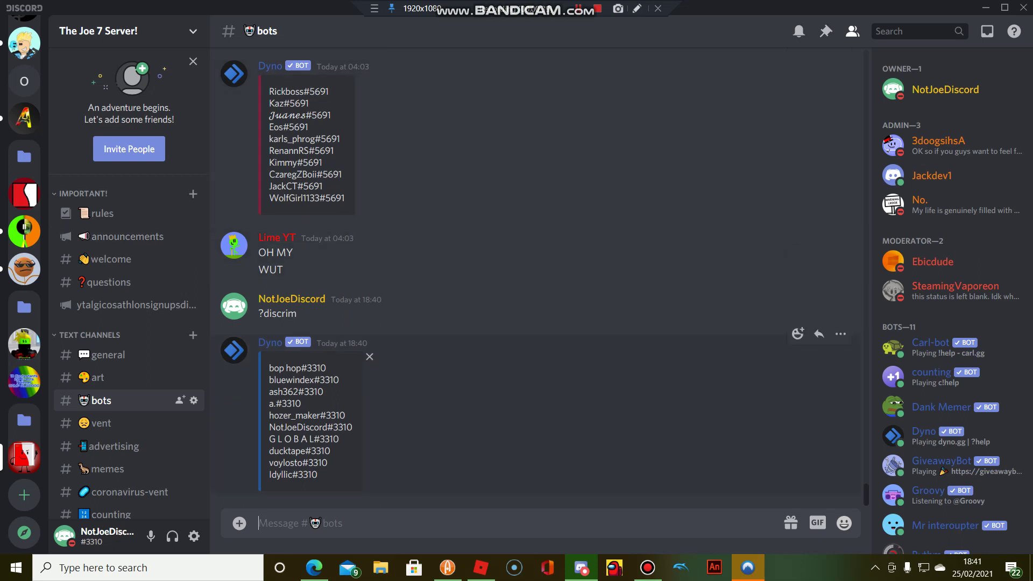
{"action": "left_click_drag", "start_coordinate": [269, 427], "coordinate": [327, 427]}
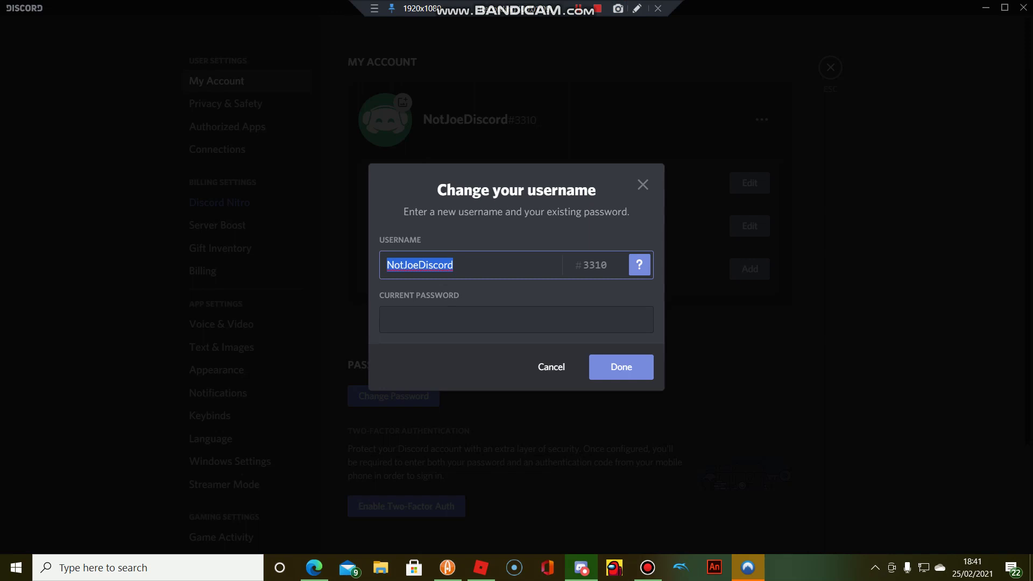
Submit ash362 as the new username, then replace the rejected name with a.
{"action": "type", "text": "ash362"}
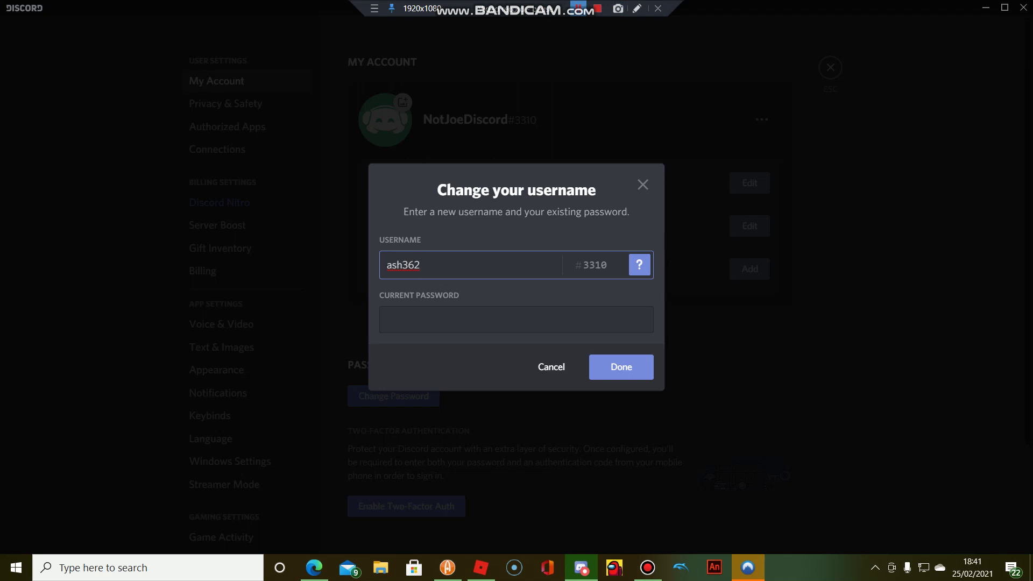
{"action": "key", "text": "Return"}
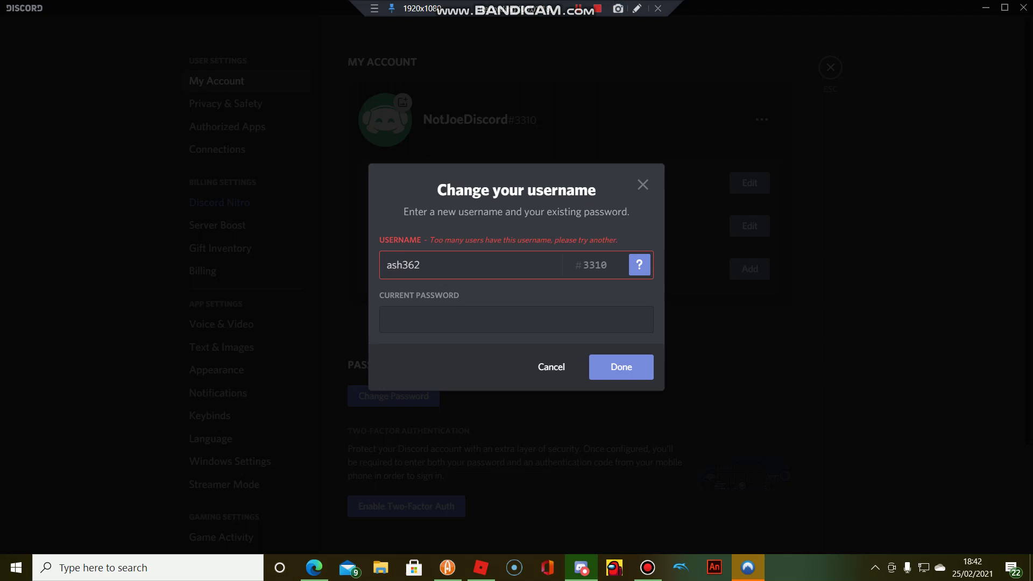
{"action": "key", "text": "ctrl+a"}
{"action": "type", "text": "a"}
{"action": "left_click", "coordinate": [386, 320]}
{"action": "key", "text": "ctrl+a"}
{"action": "key", "text": "Right"}
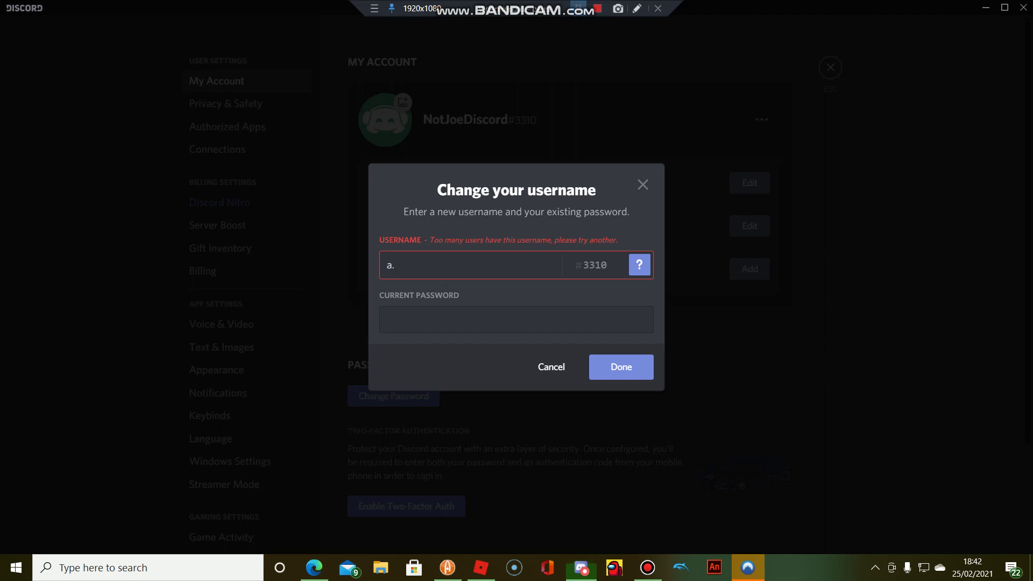
Check the taskbar date and time, then close the username dialog and User Settings
{"action": "key", "text": "Escape"}
{"action": "key", "text": "Escape"}
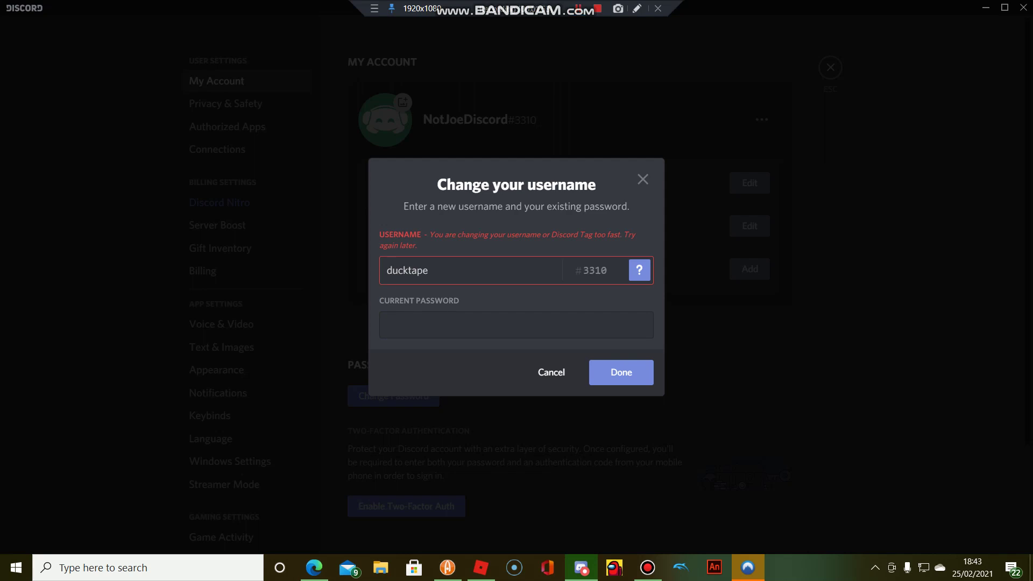
{"action": "left_click", "coordinate": [972, 567]}
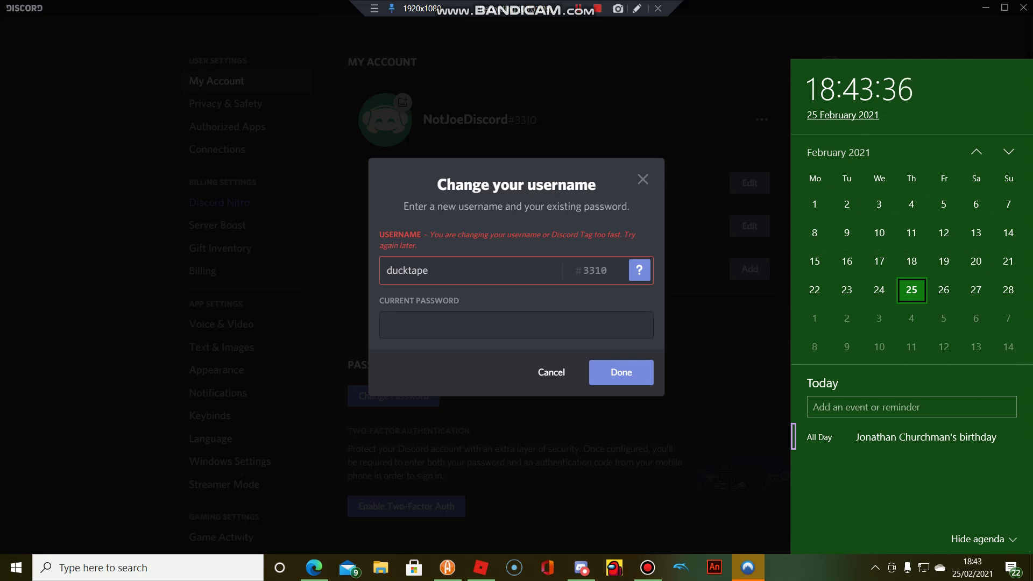
{"action": "left_click", "coordinate": [972, 568]}
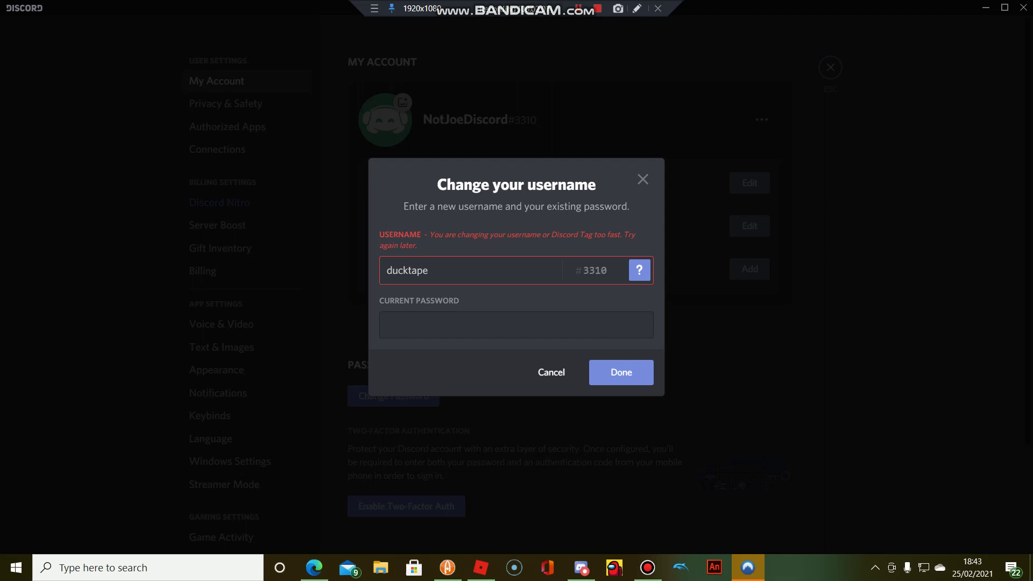
{"action": "key", "text": "Escape"}
{"action": "key", "text": "Escape"}
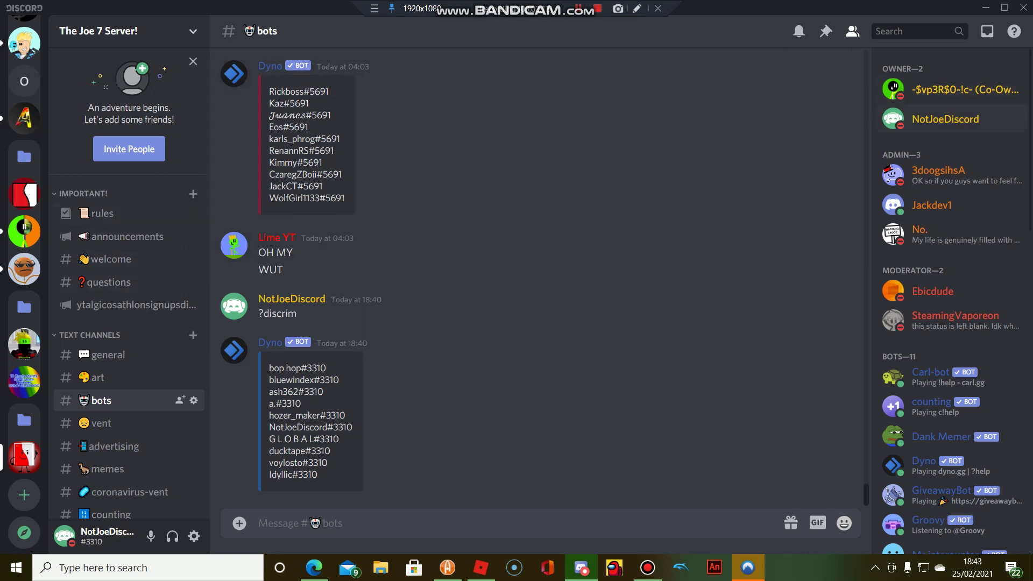
{"action": "left_click", "coordinate": [938, 119]}
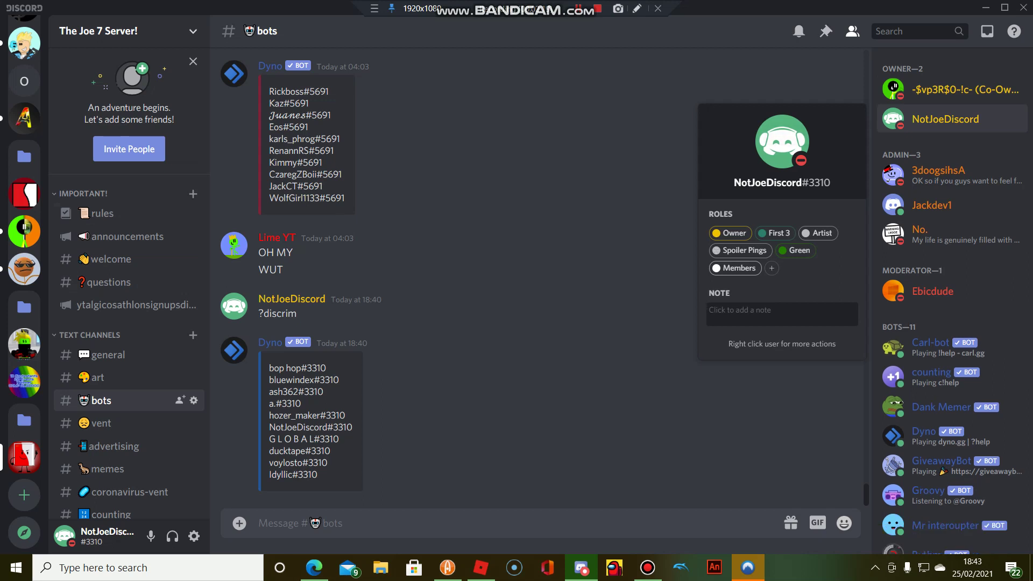
{"action": "left_click", "coordinate": [637, 8]}
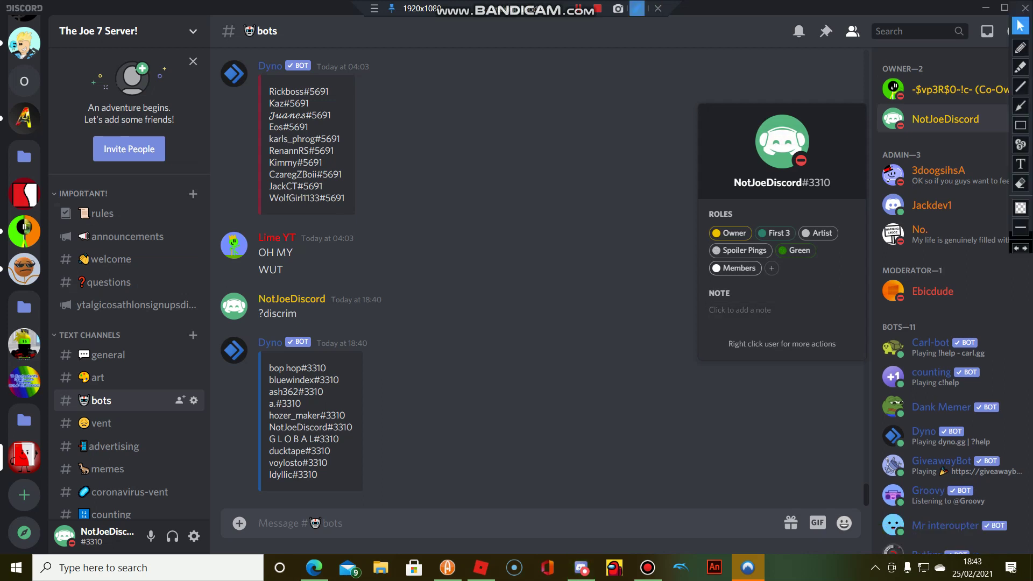
{"action": "left_click", "coordinate": [1020, 47]}
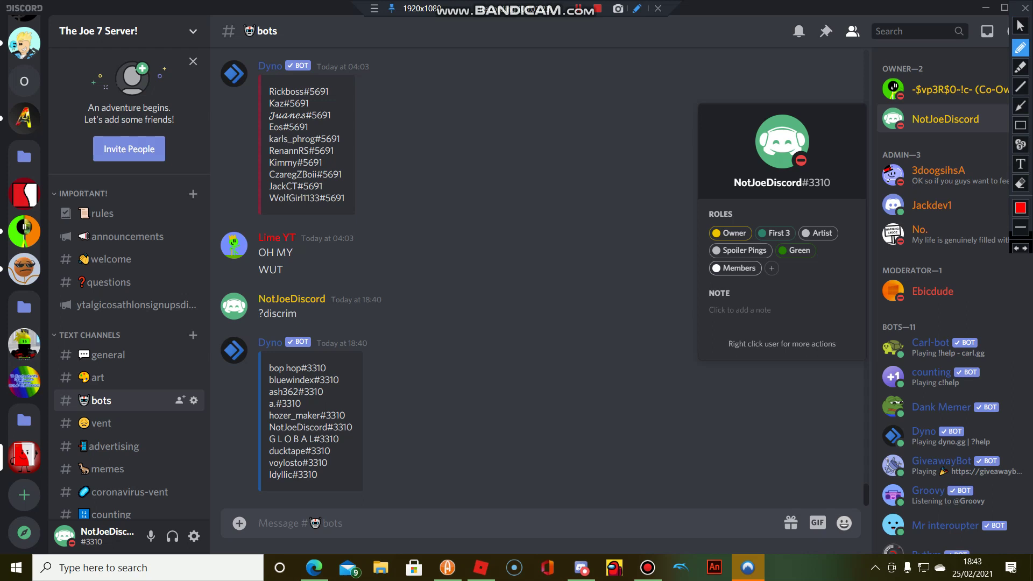
{"action": "left_click", "coordinate": [1020, 163]}
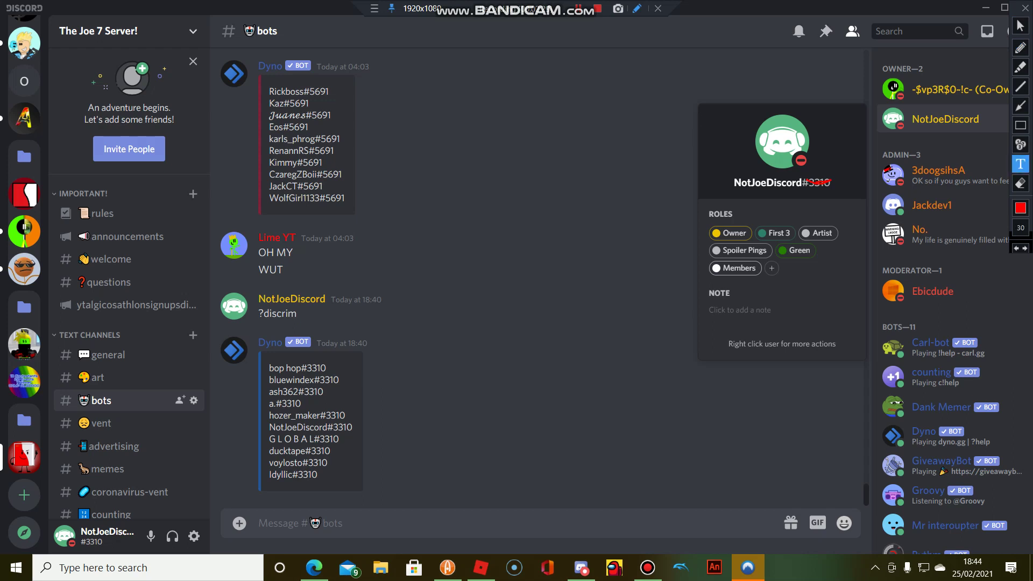
{"action": "left_click", "coordinate": [773, 193]}
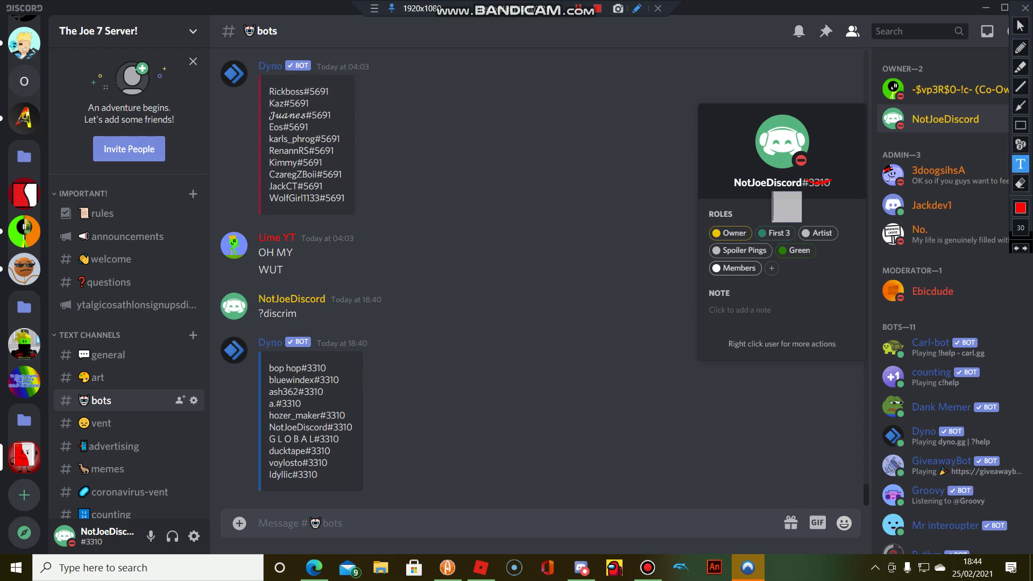
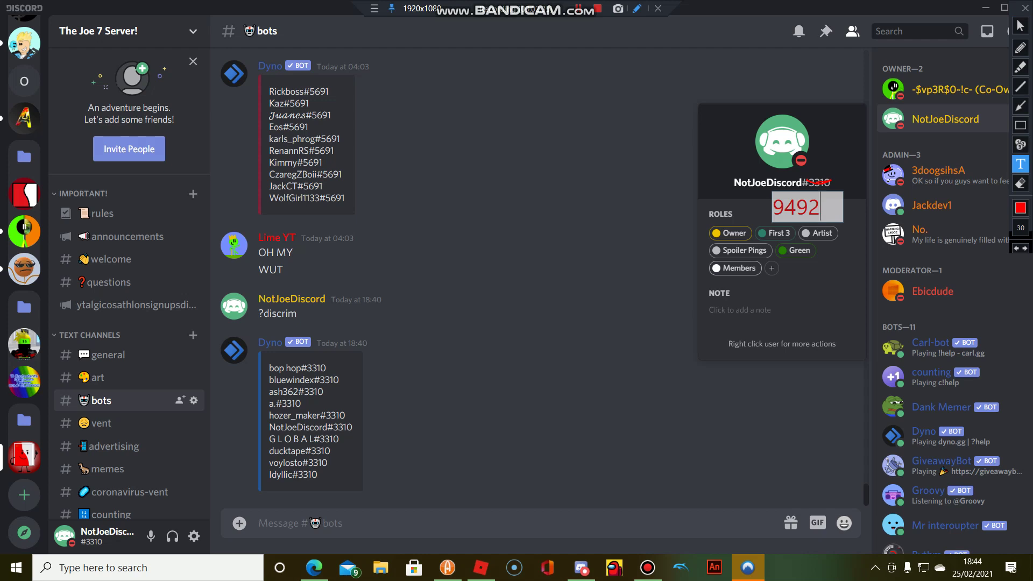
{"action": "left_click_drag", "start_coordinate": [835, 206], "coordinate": [853, 196]}
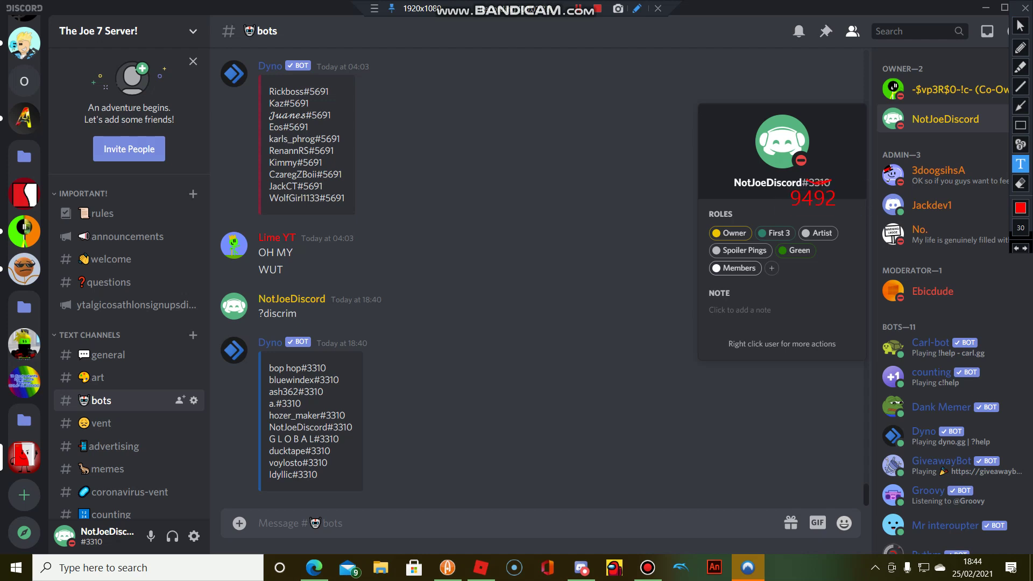
{"action": "left_click", "coordinate": [1020, 25]}
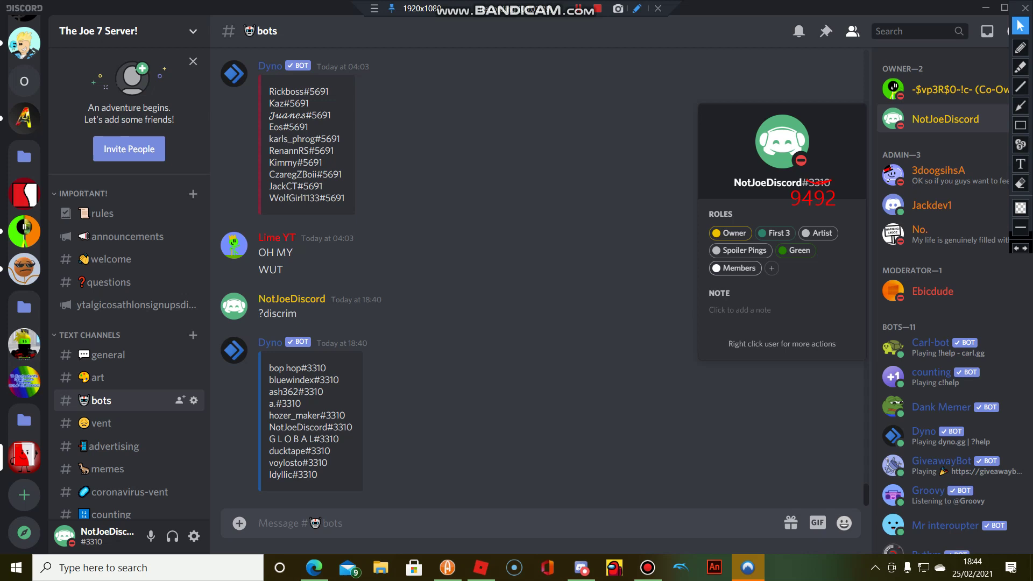
{"action": "left_click_drag", "start_coordinate": [755, 182], "coordinate": [831, 182]}
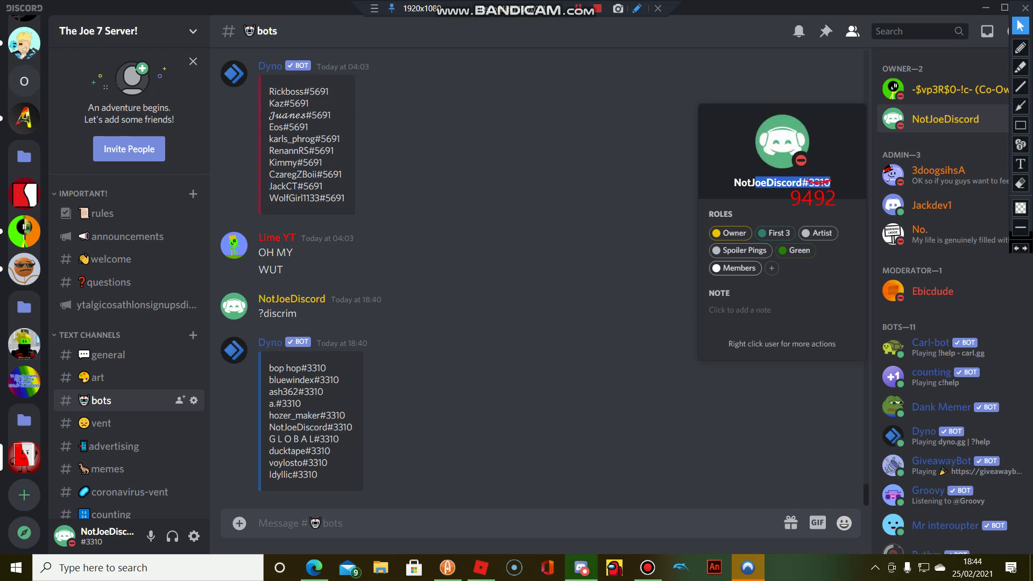
{"action": "left_click", "coordinate": [831, 182]}
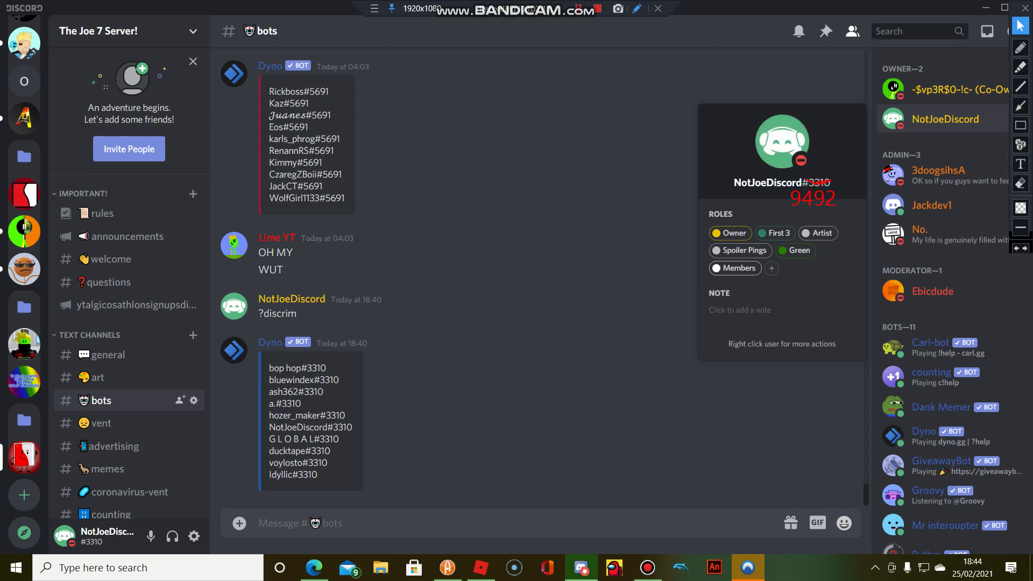
{"action": "key", "text": "Escape"}
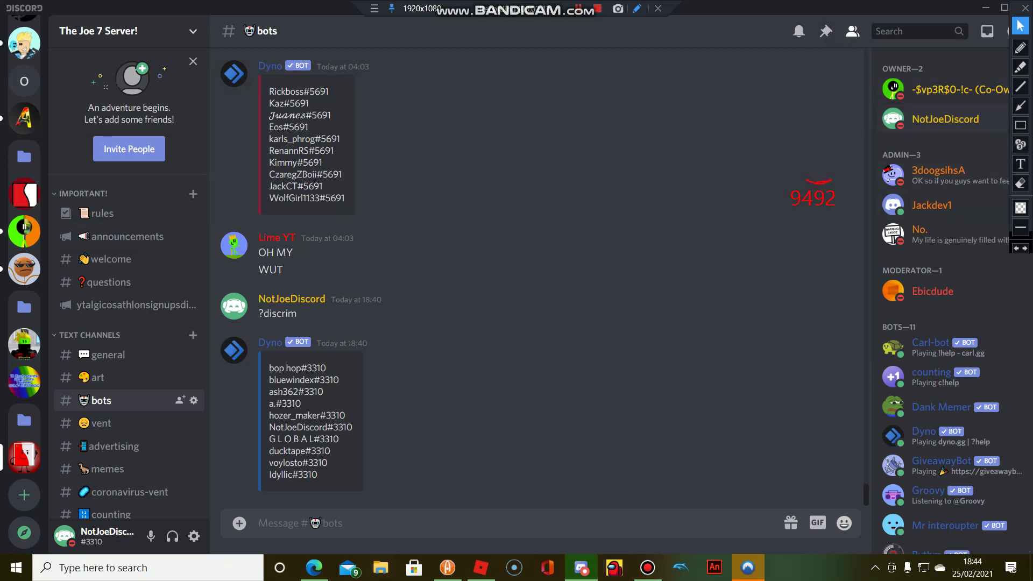
{"action": "left_click", "coordinate": [1020, 183]}
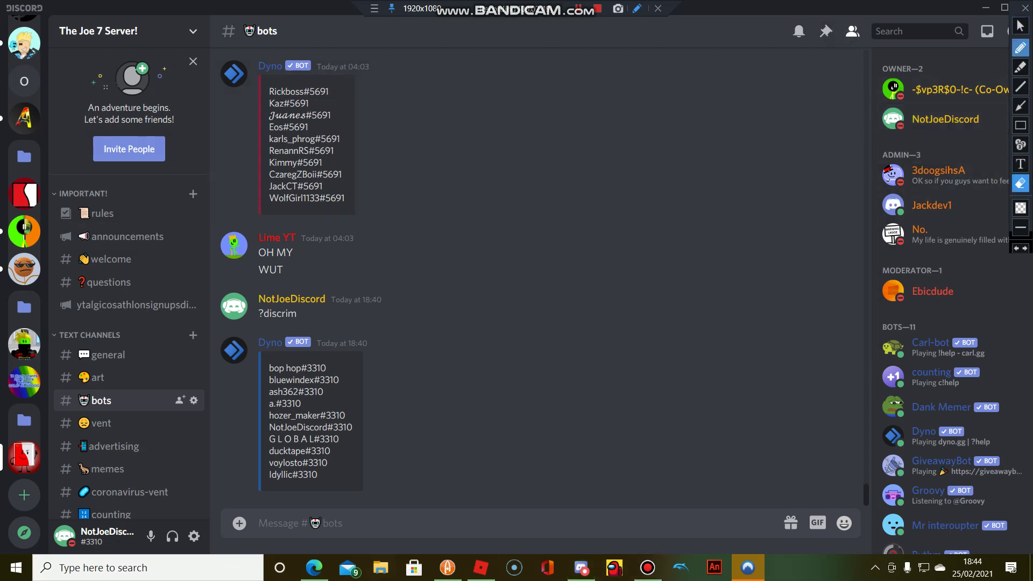
{"action": "left_click", "coordinate": [1020, 25]}
{"action": "left_click", "coordinate": [1025, 8]}
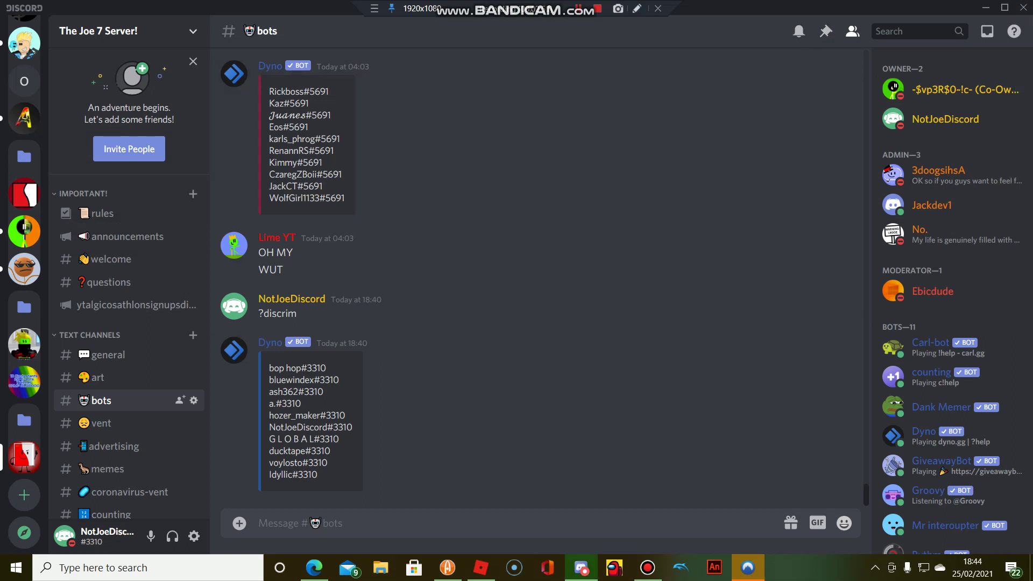
{"action": "left_click", "coordinate": [233, 245]}
{"action": "key", "text": "Escape"}
{"action": "left_click_drag", "start_coordinate": [257, 338], "coordinate": [321, 462]}
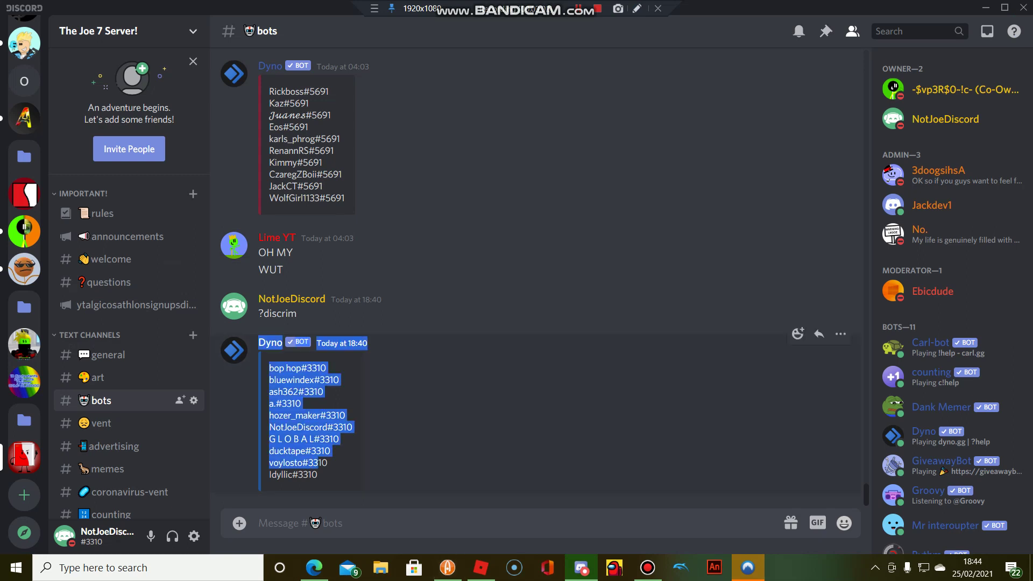
{"action": "left_click", "coordinate": [321, 462]}
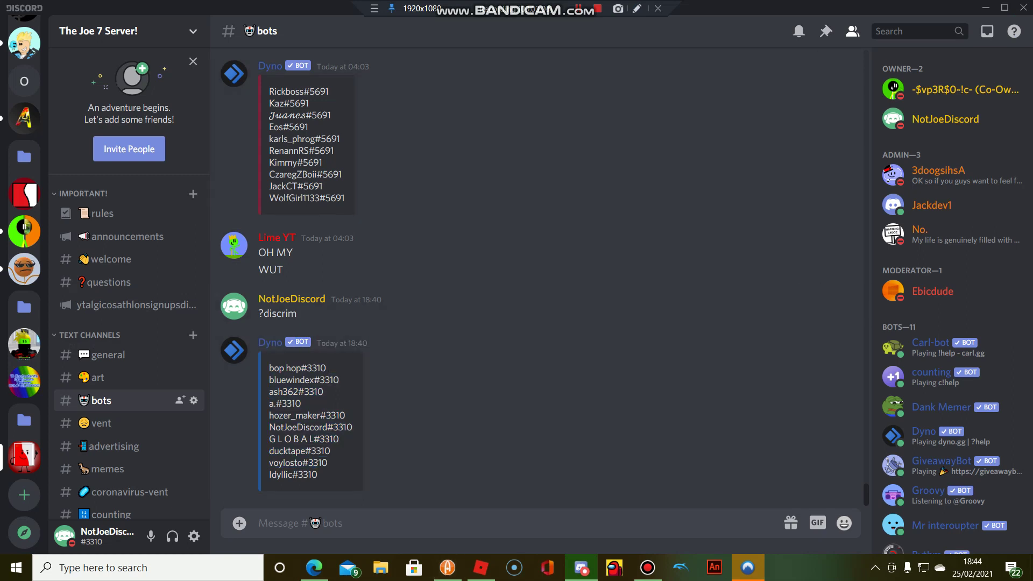